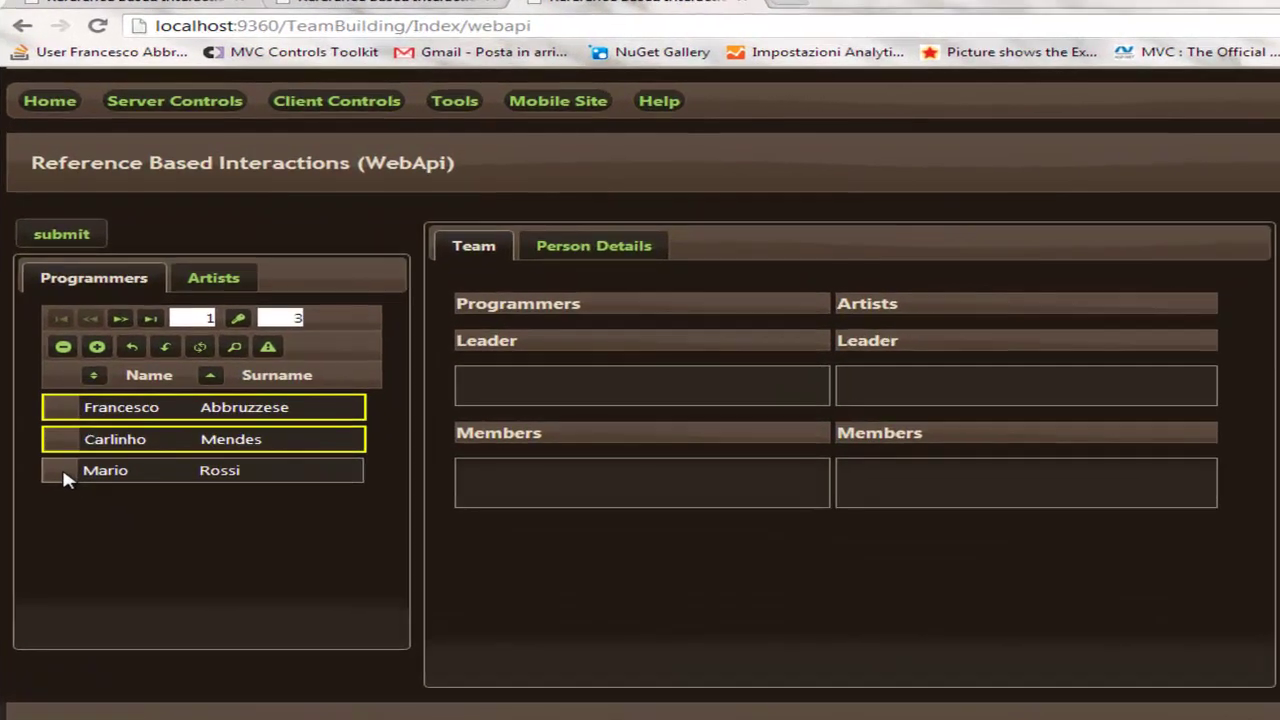
# Step: Try the third listed programmer as Programmers leader, and assign the first listed programmer to that leader slot
pyautogui.moveTo(84, 354); pyautogui.dragTo(311, 377)
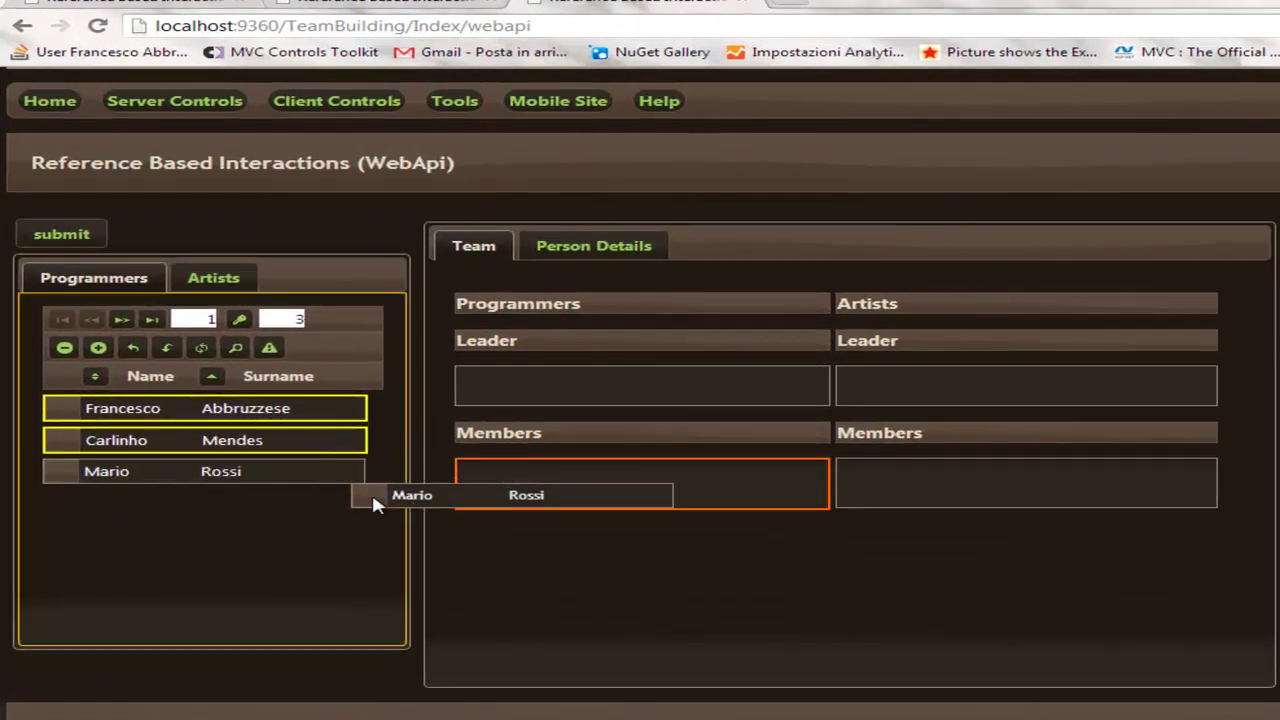
pyautogui.moveTo(373, 503); pyautogui.dragTo(508, 393)
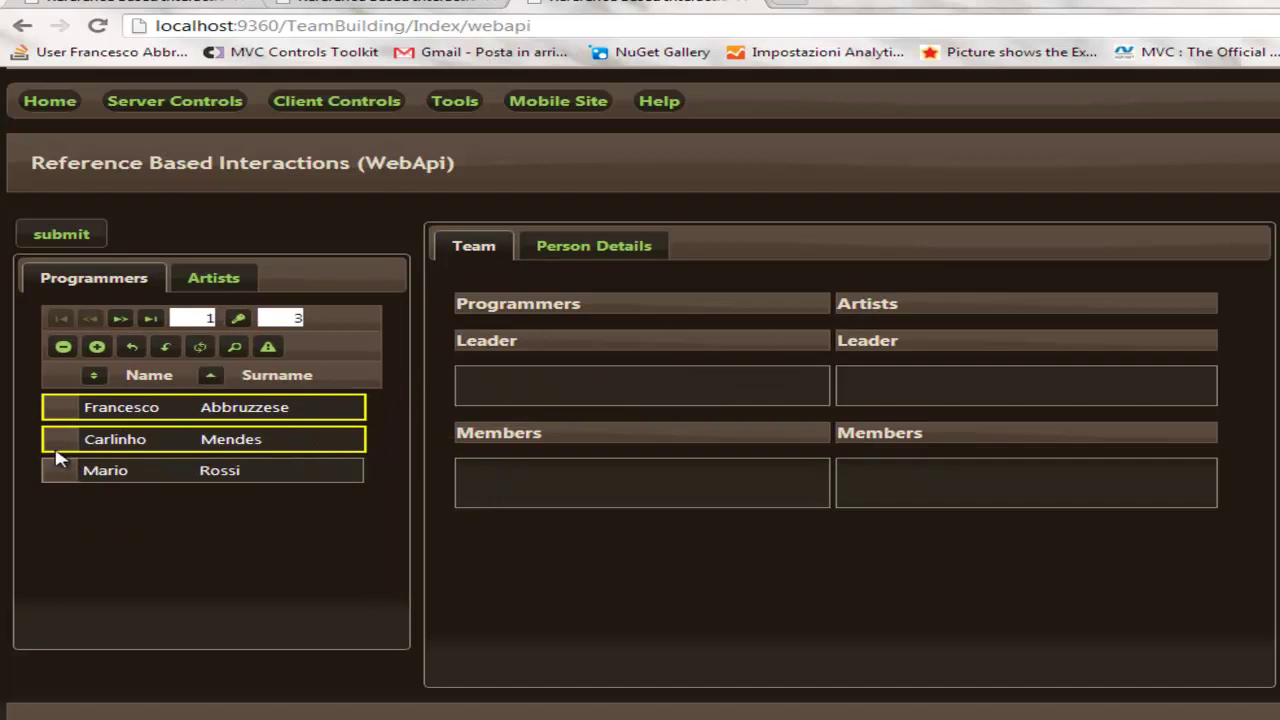
pyautogui.moveTo(57, 406); pyautogui.dragTo(495, 383)
# Step: Mark the first listed artist as a team leader in the person details and assign that artist as Artists leader
pyautogui.click(218, 280)
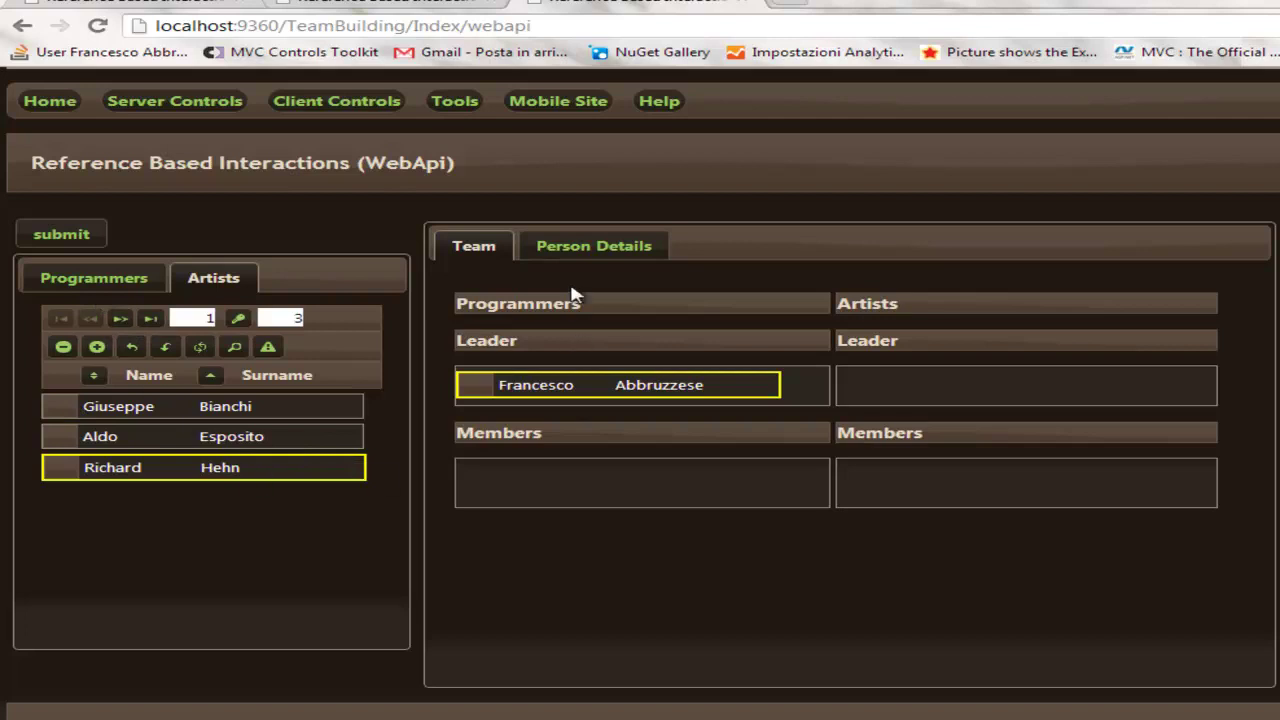
pyautogui.click(595, 252)
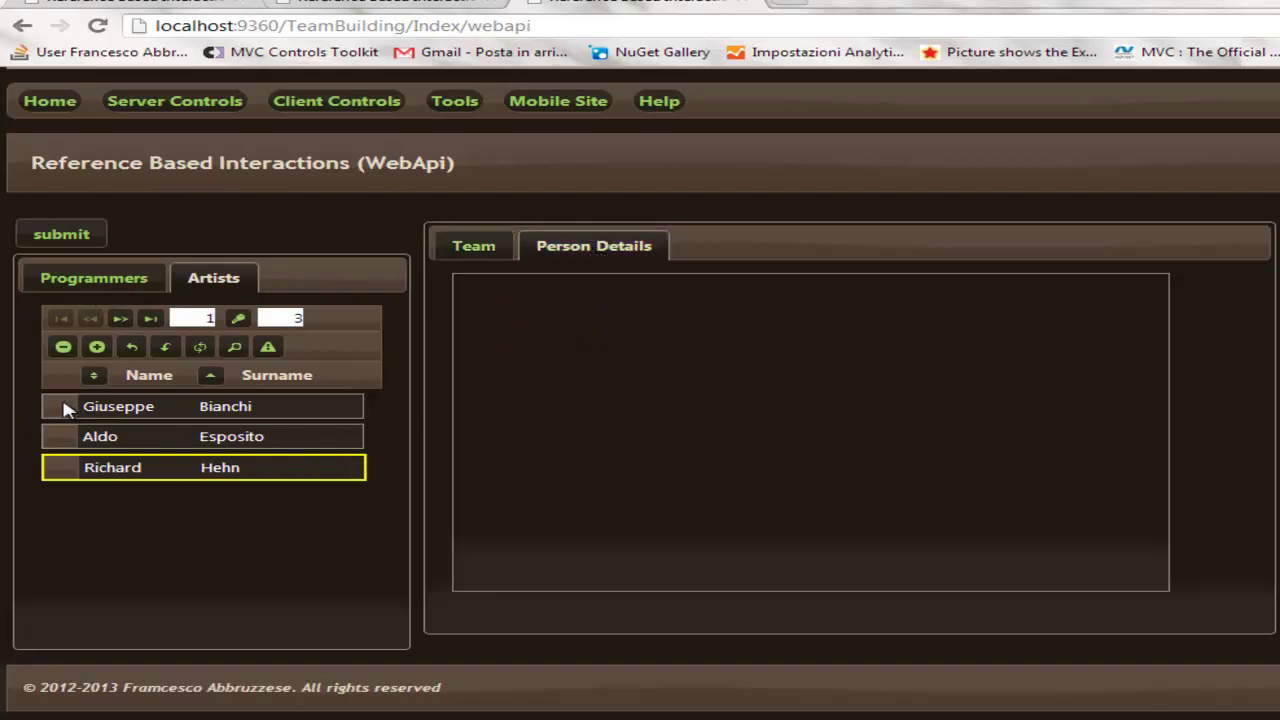
pyautogui.moveTo(63, 409); pyautogui.dragTo(590, 366)
pyautogui.click(687, 474)
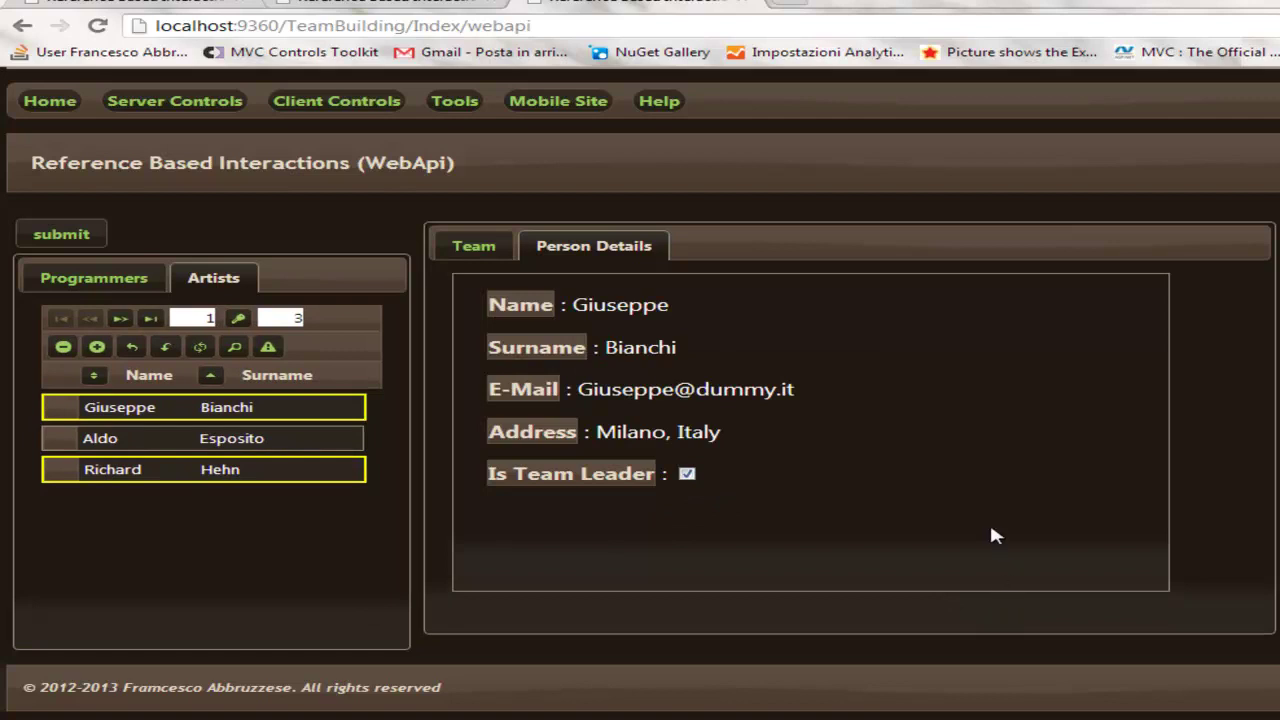
pyautogui.click(473, 246)
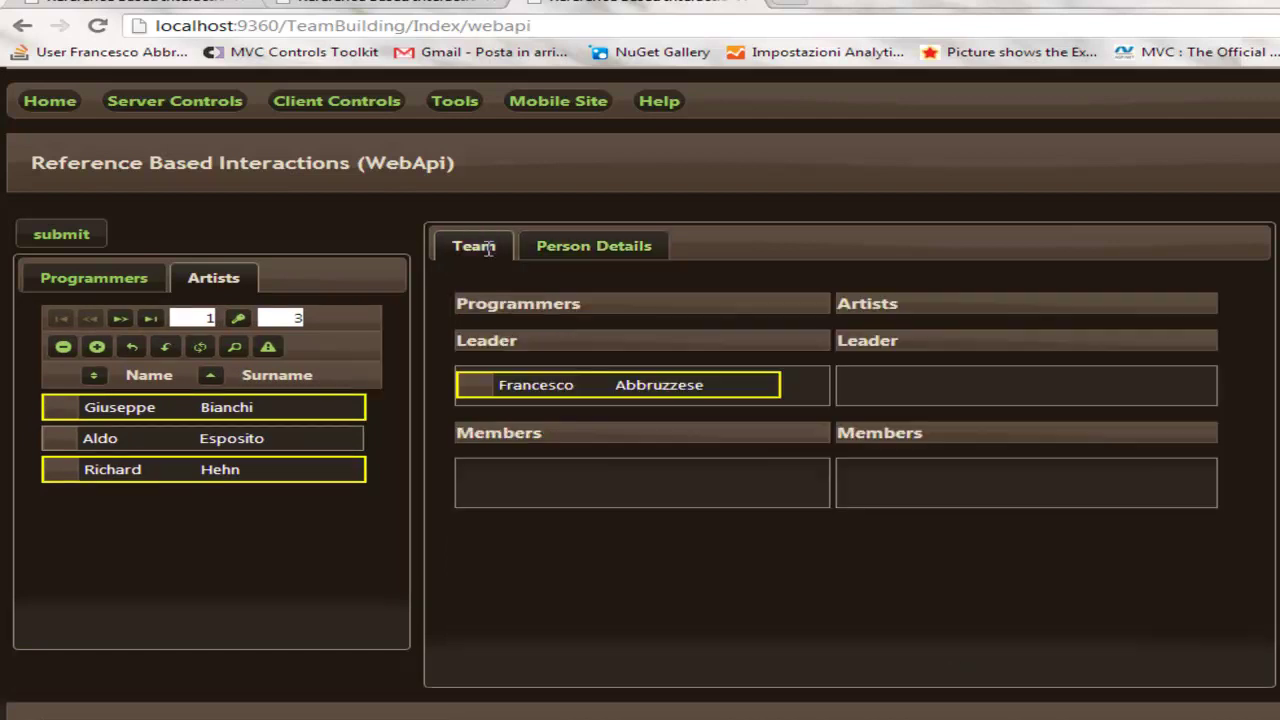
pyautogui.moveTo(63, 417); pyautogui.dragTo(897, 398)
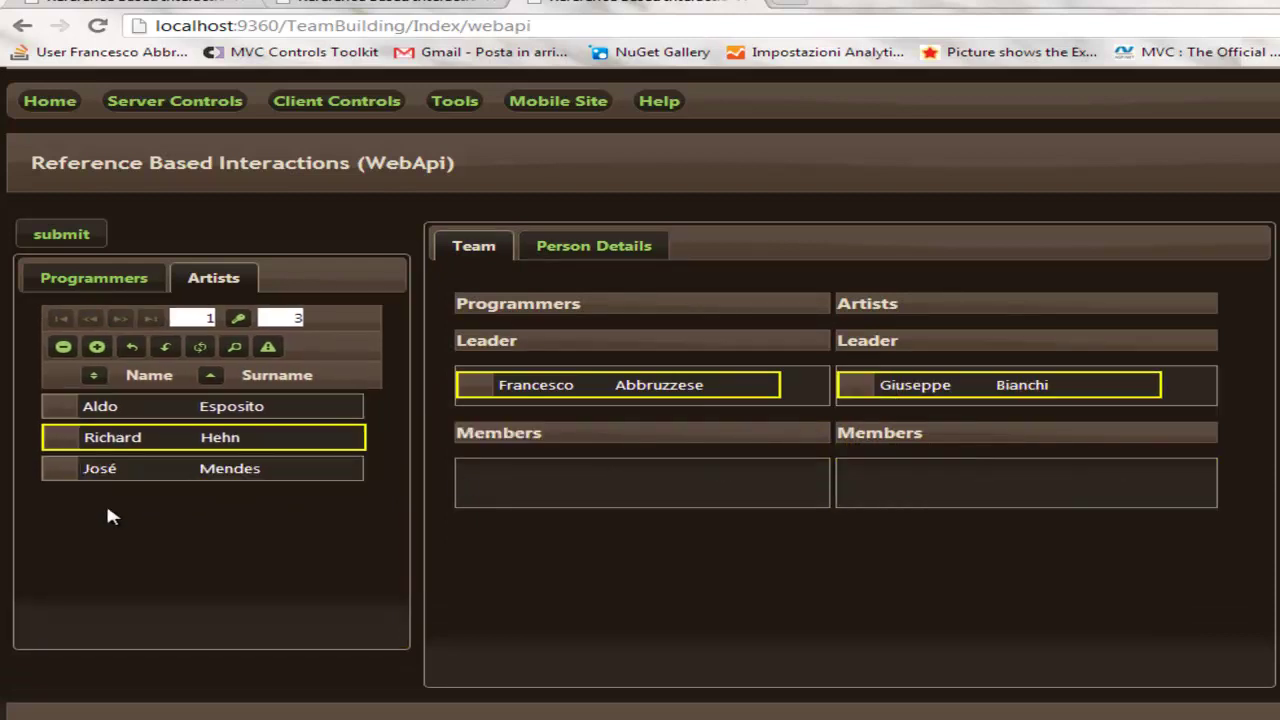
# Step: Try adding the third listed artist to the Programmers members, and place that artist in the Artists members instead
pyautogui.moveTo(57, 470); pyautogui.dragTo(502, 479)
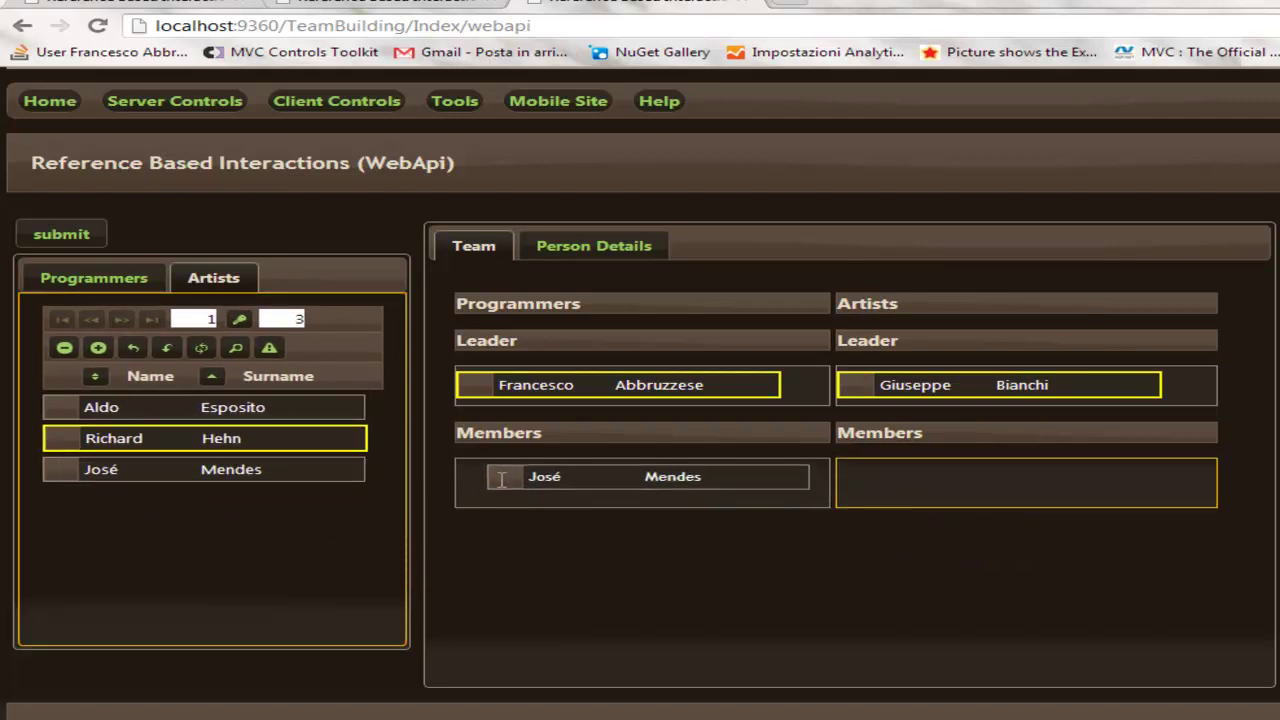
pyautogui.moveTo(502, 479); pyautogui.dragTo(502, 480)
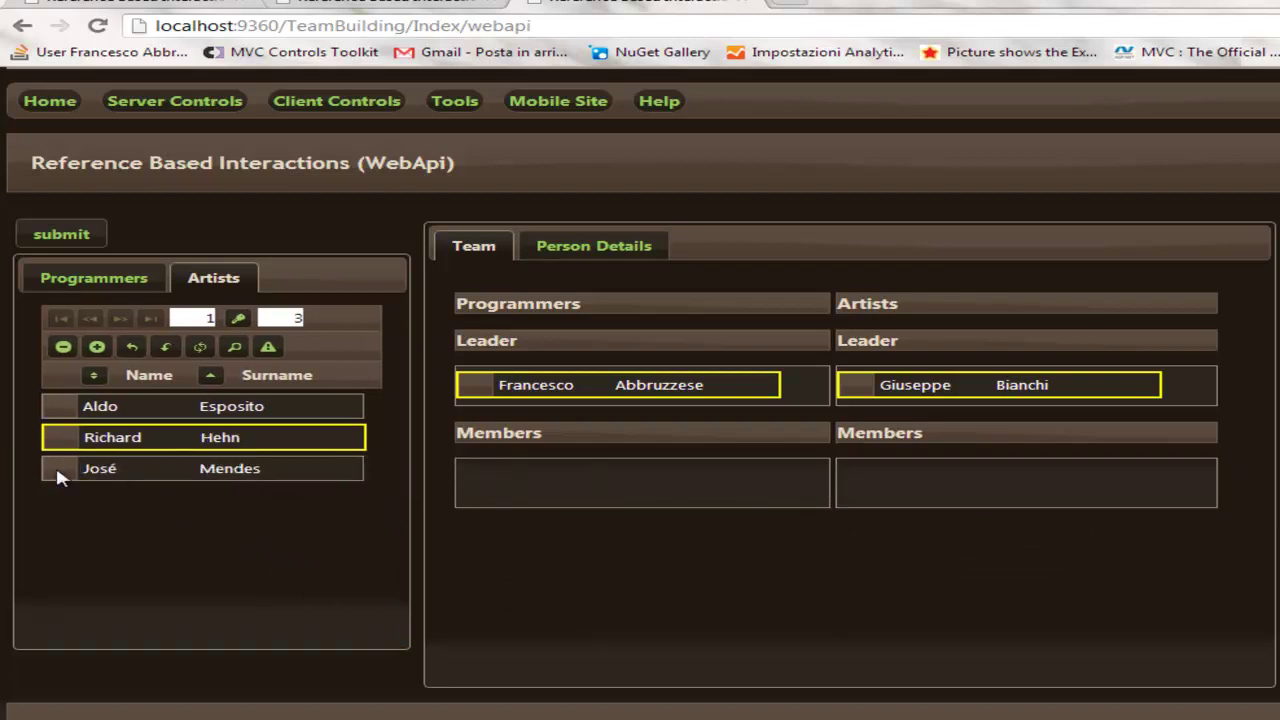
pyautogui.moveTo(57, 471); pyautogui.dragTo(917, 478)
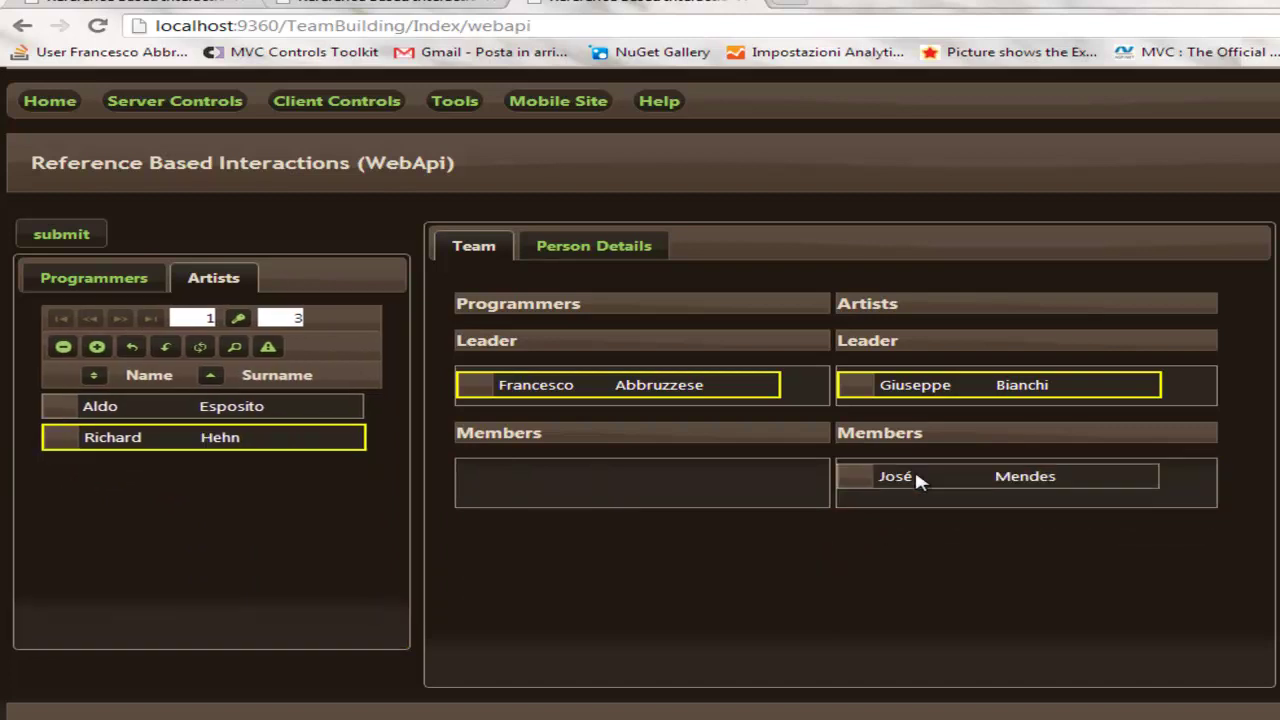
# Step: Add the second listed programmer to the Programmers members and submit the team
pyautogui.click(95, 285)
pyautogui.moveTo(58, 440); pyautogui.dragTo(460, 528)
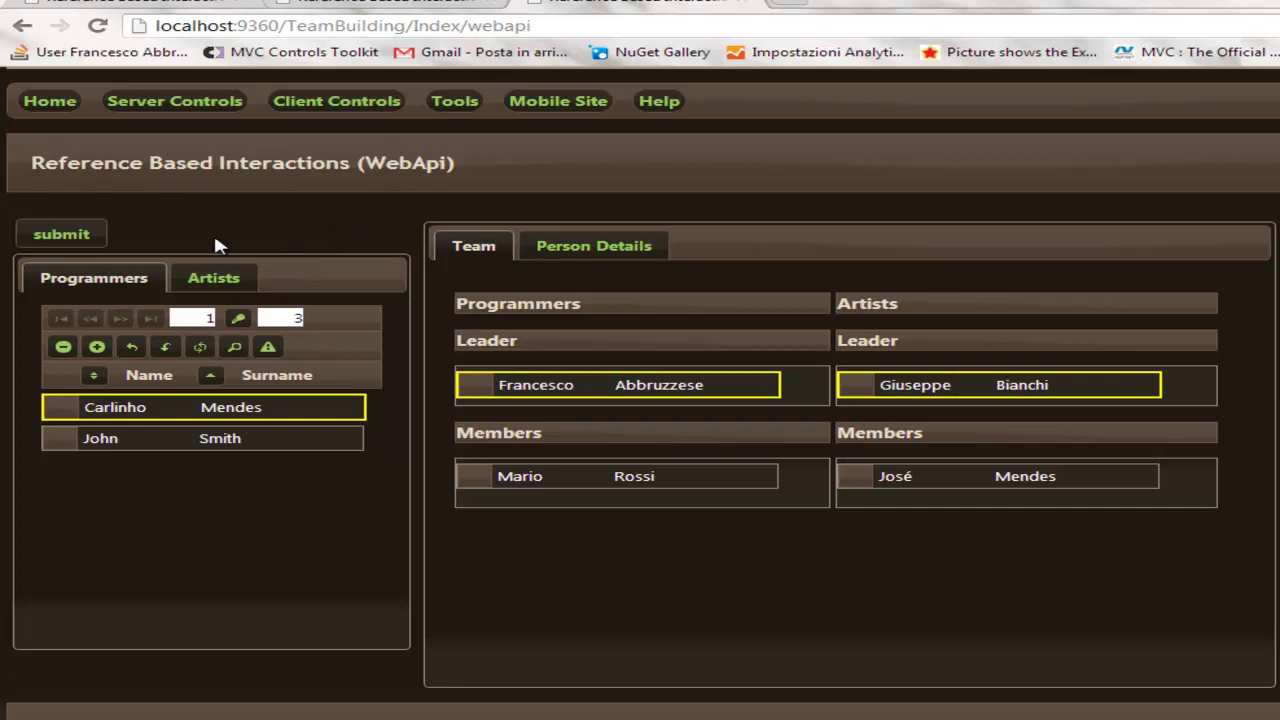
pyautogui.click(74, 236)
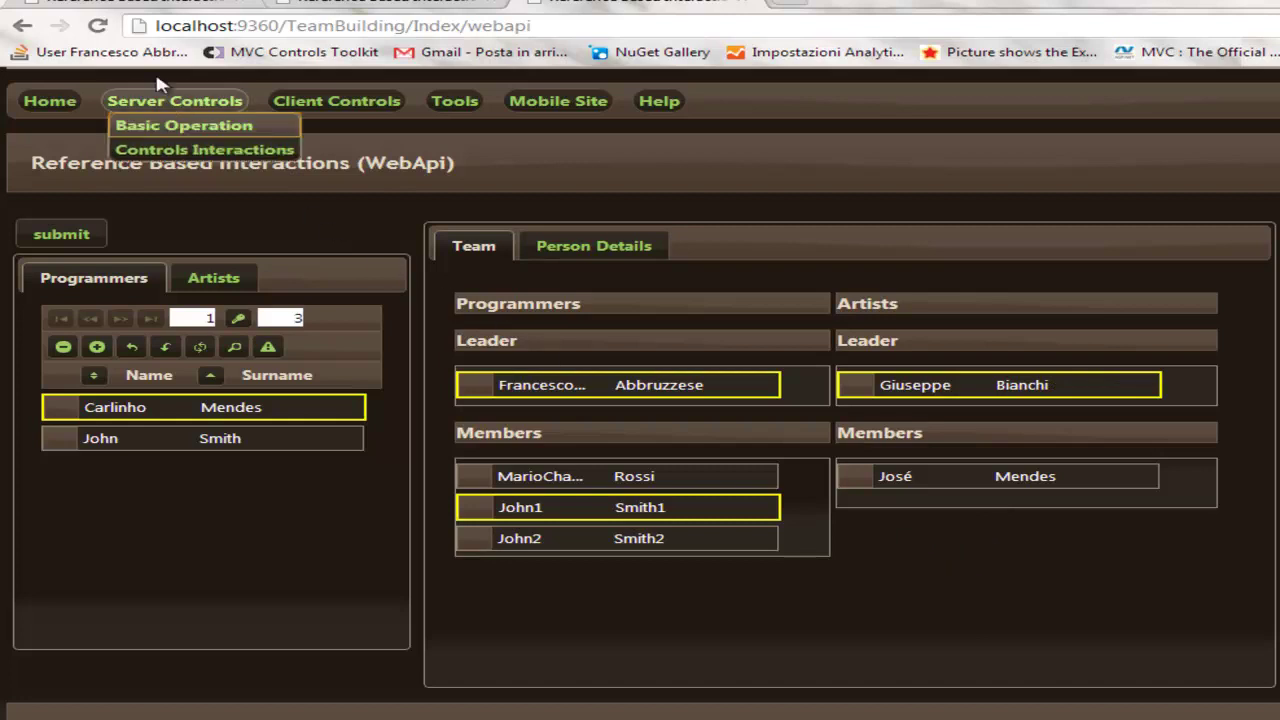
# Step: Reload the page to reset the team and assign the first listed programmer as Programmers leader
pyautogui.click(97, 25)
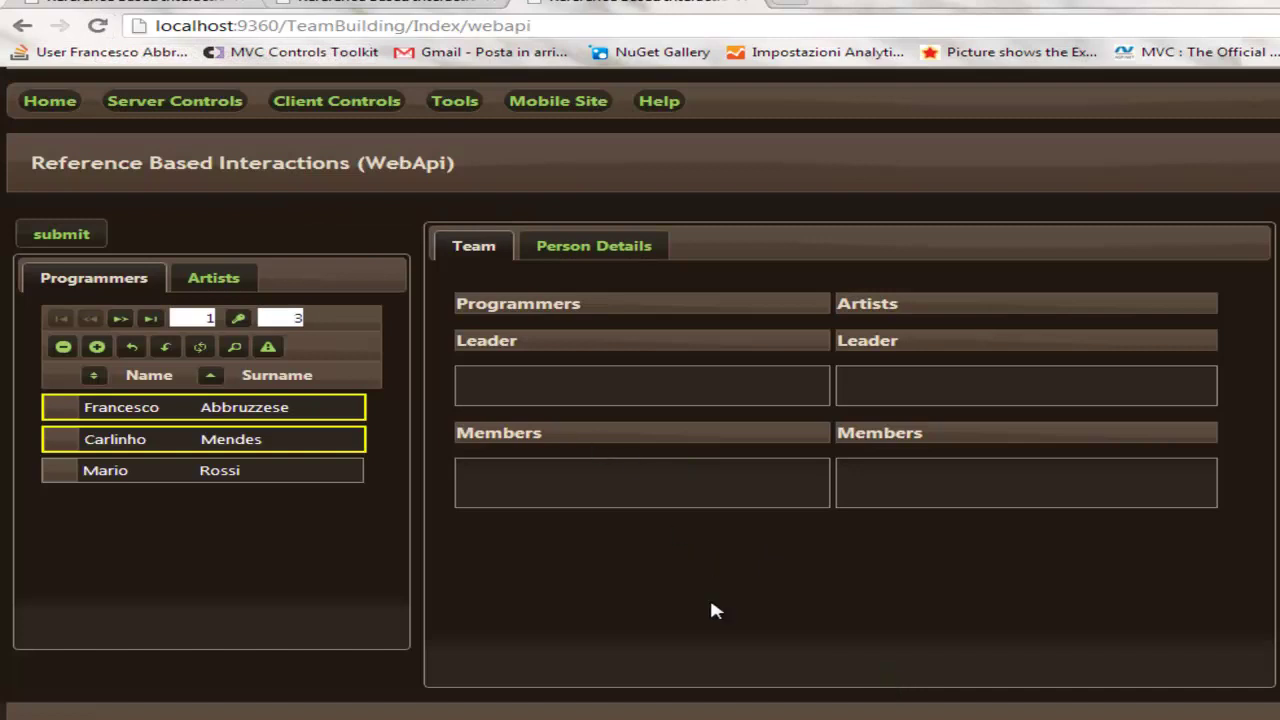
pyautogui.moveTo(63, 409); pyautogui.dragTo(591, 391)
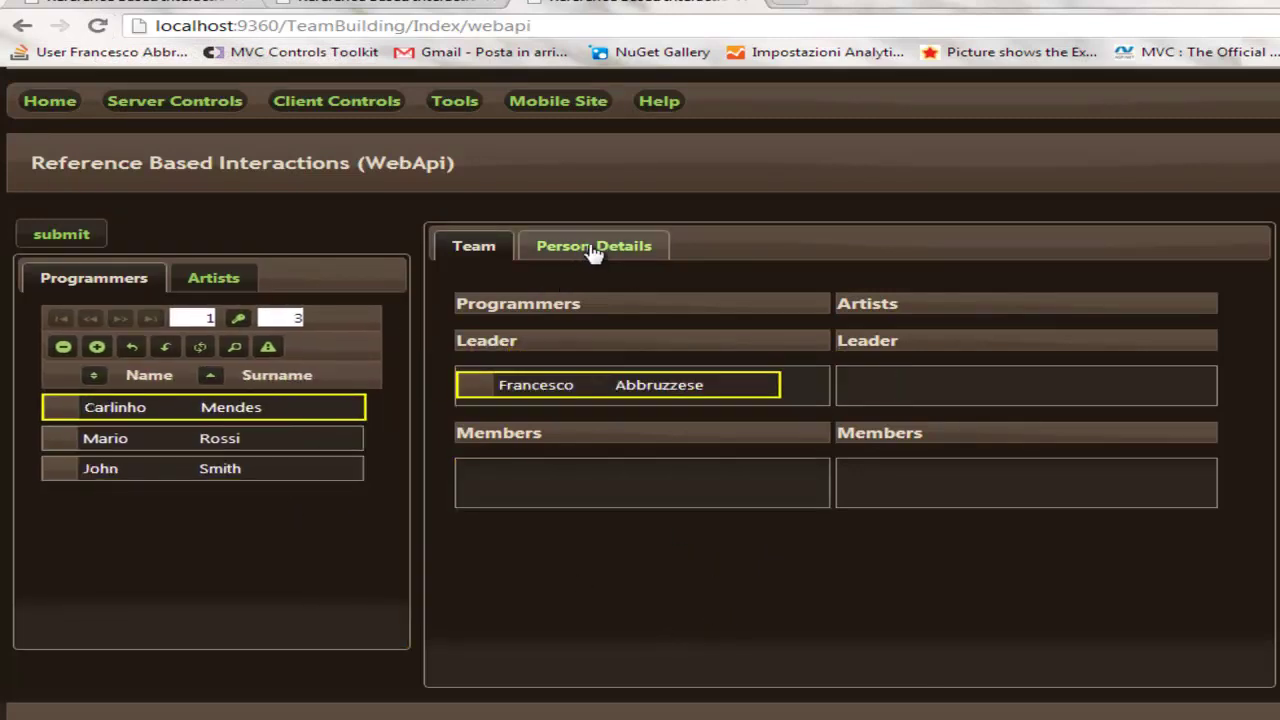
# Step: Enable Is Team Leader for the first listed artist in the person details and place that artist as Artists leader
pyautogui.click(547, 254)
pyautogui.click(222, 282)
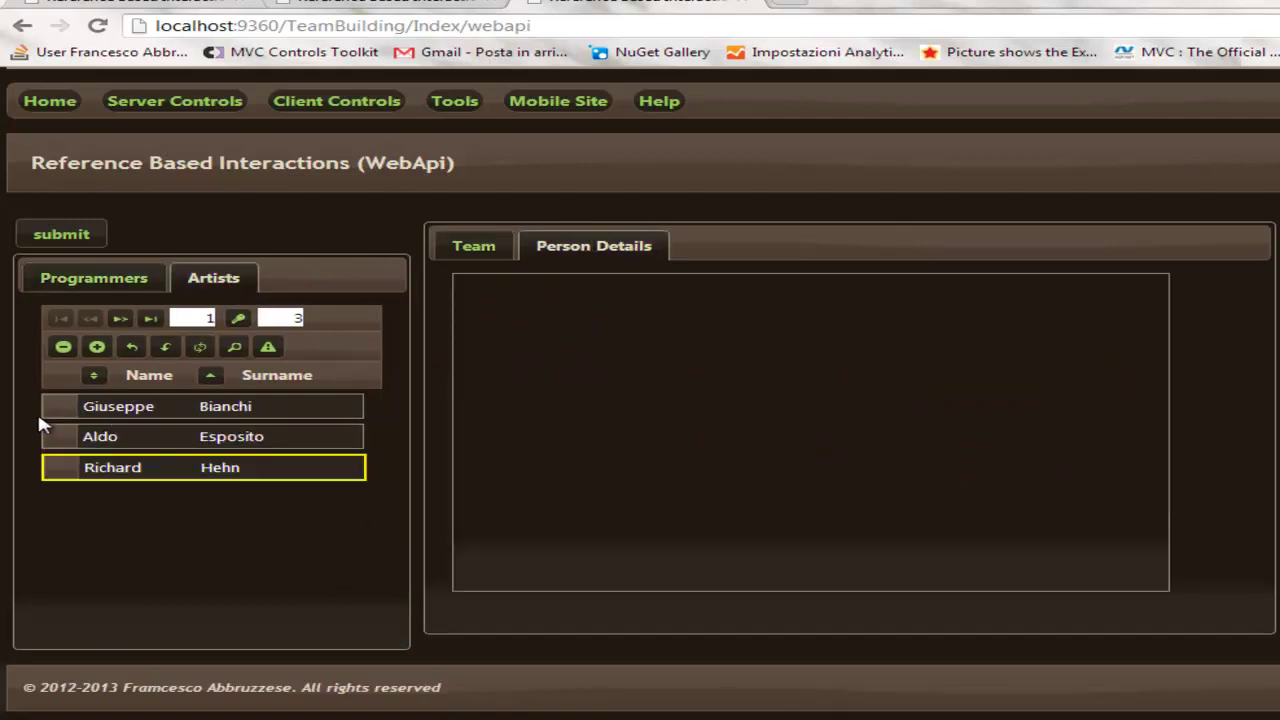
pyautogui.moveTo(40, 410); pyautogui.dragTo(560, 390)
pyautogui.click(687, 474)
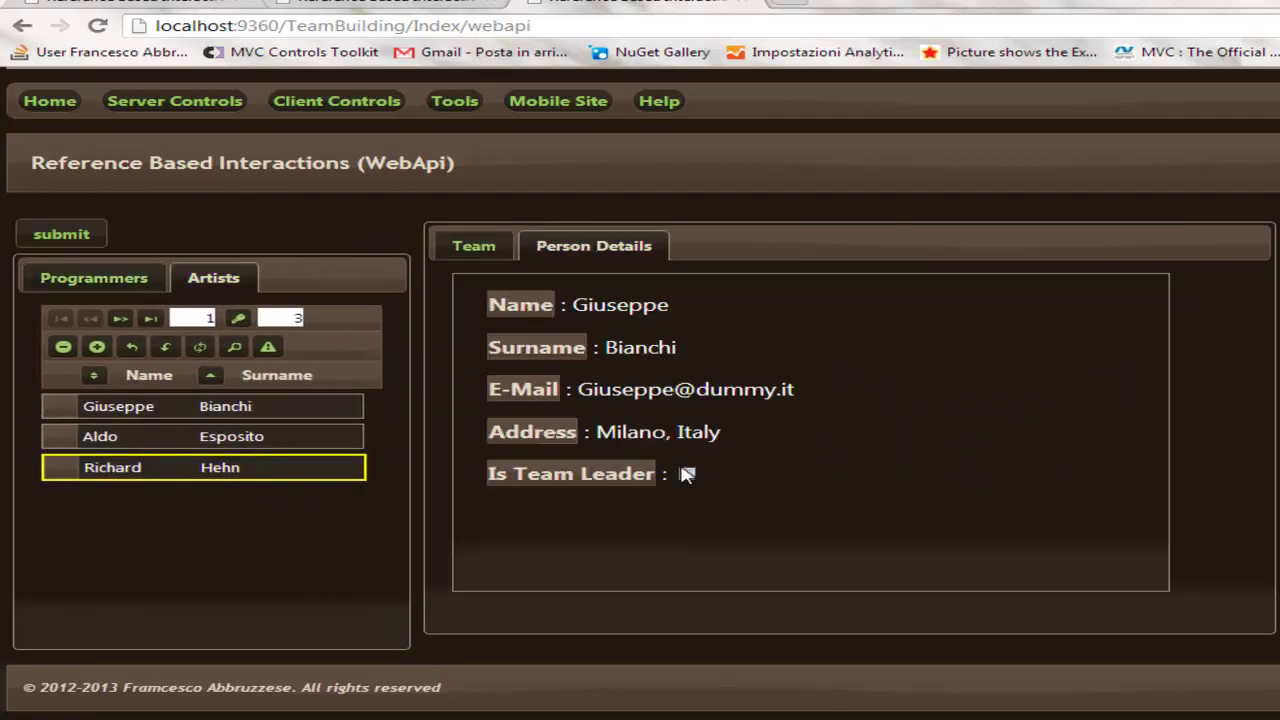
pyautogui.click(463, 255)
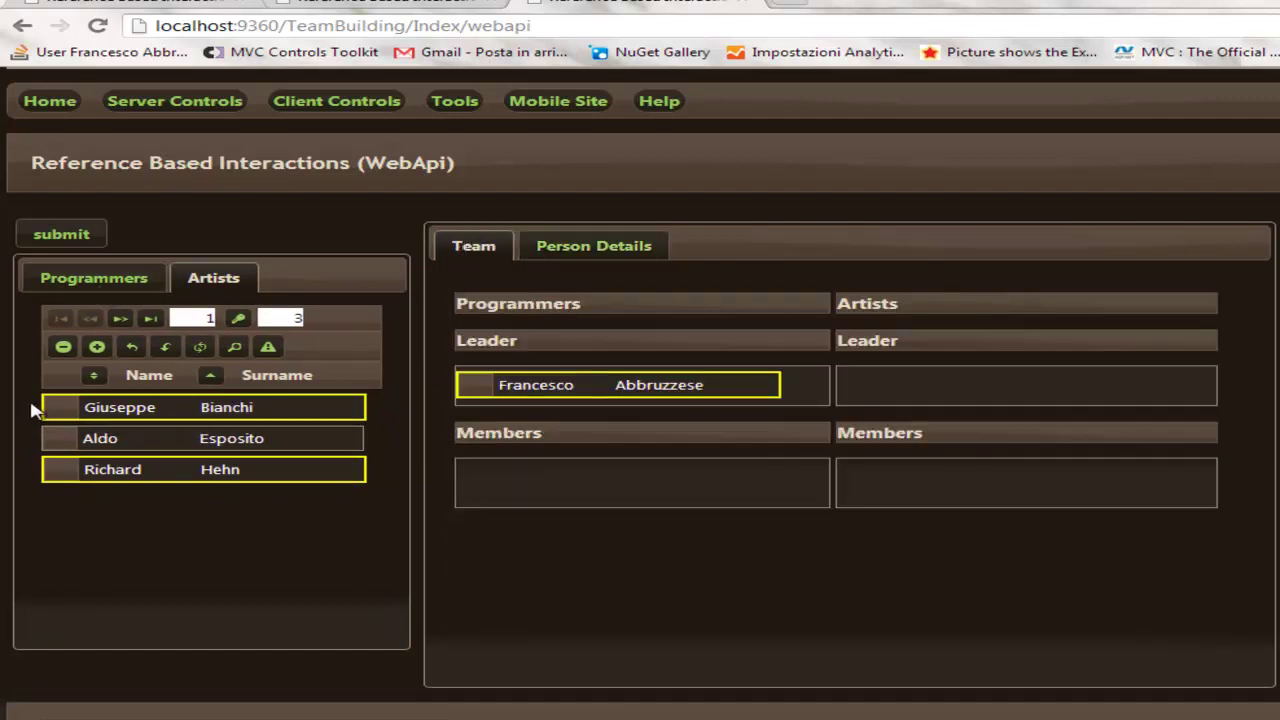
pyautogui.moveTo(52, 407); pyautogui.dragTo(860, 385)
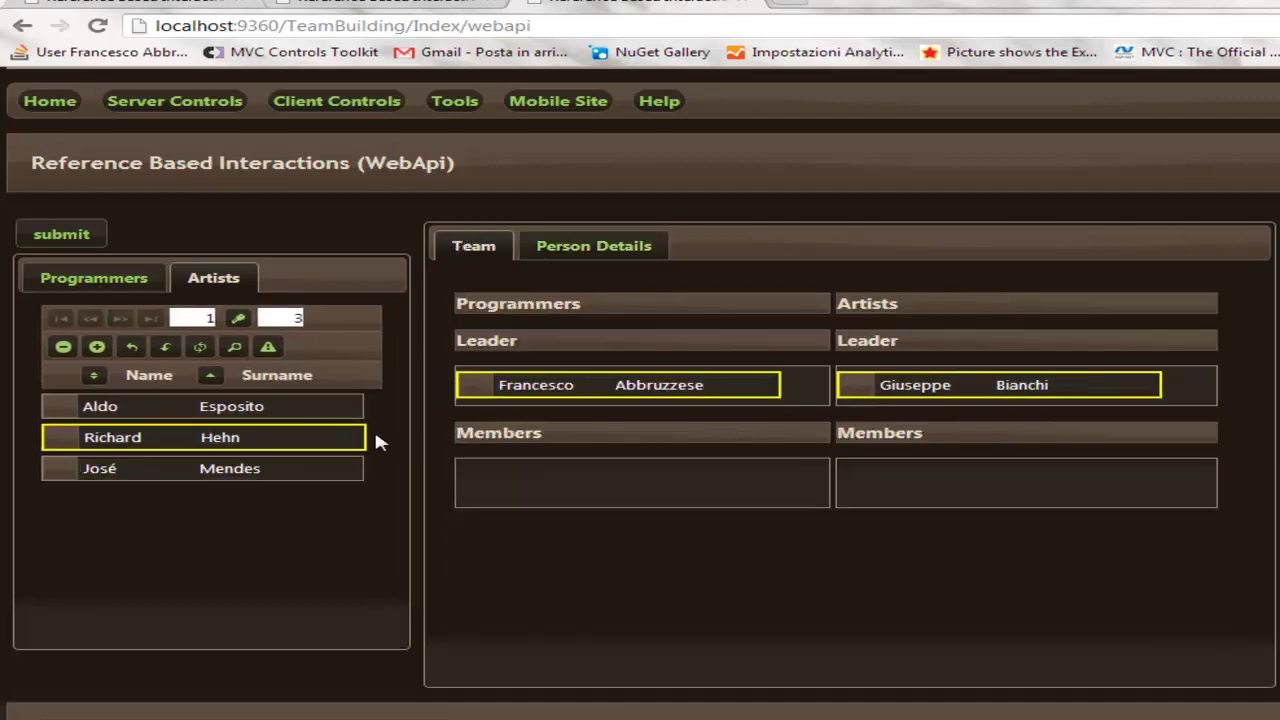
# Step: Add the third listed artist to the Artists members and a non-leader programmer to the Programmers members
pyautogui.moveTo(60, 468); pyautogui.dragTo(901, 466)
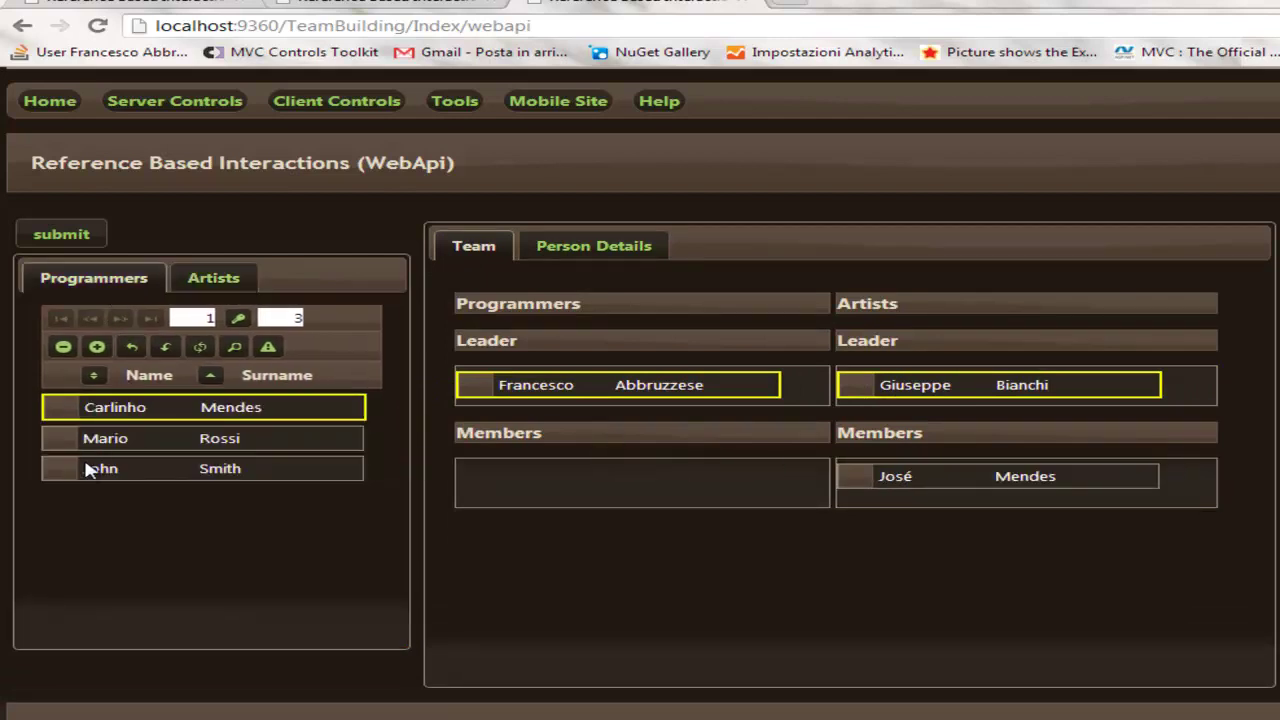
pyautogui.moveTo(94, 466); pyautogui.dragTo(543, 476)
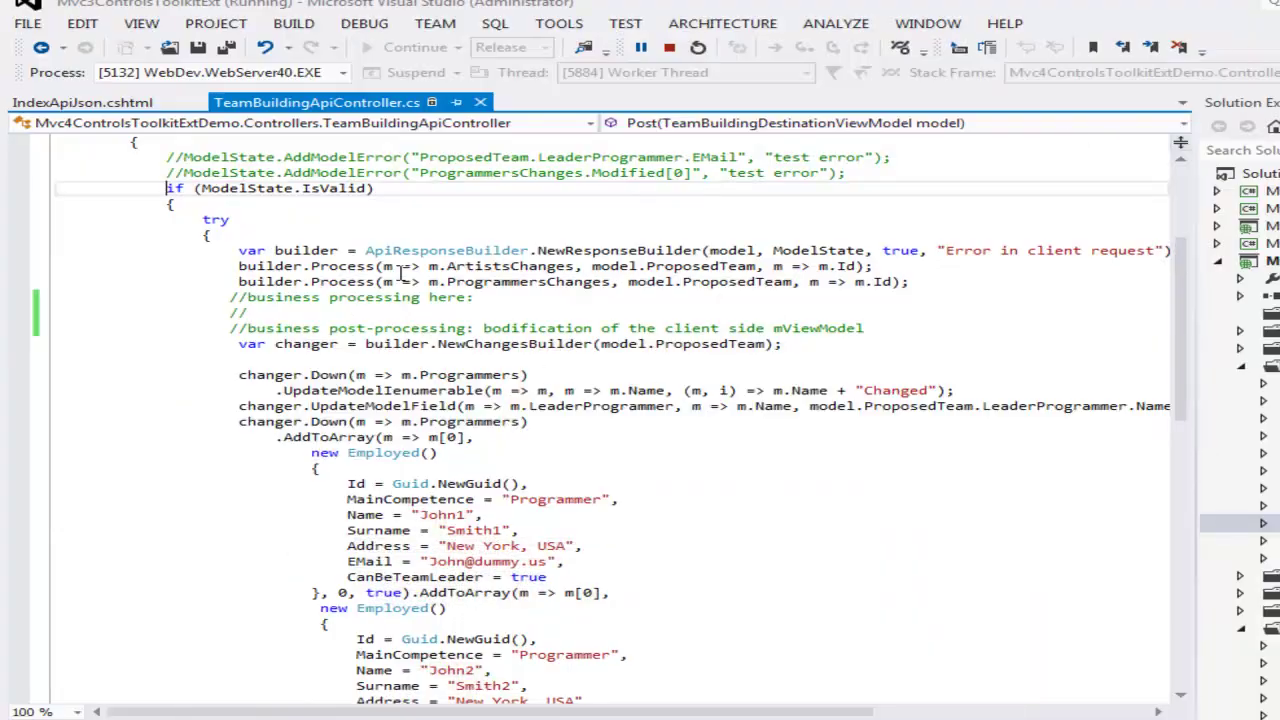
# Step: Switch to Visual Studio, set a breakpoint at if (ModelState.IsValid) for the team submission, and expand the received model's ProposedTeam
pyautogui.click(20, 188)
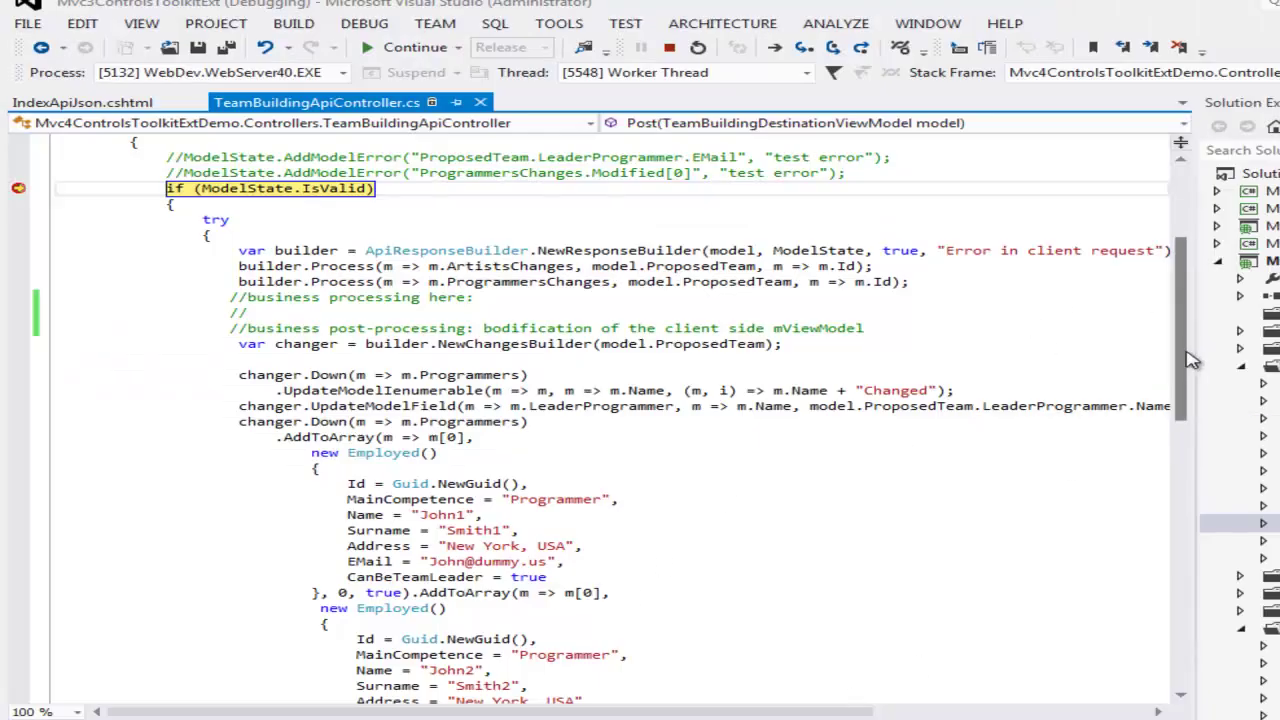
pyautogui.moveTo(1188, 362); pyautogui.dragTo(1190, 272)
pyautogui.moveTo(736, 344)
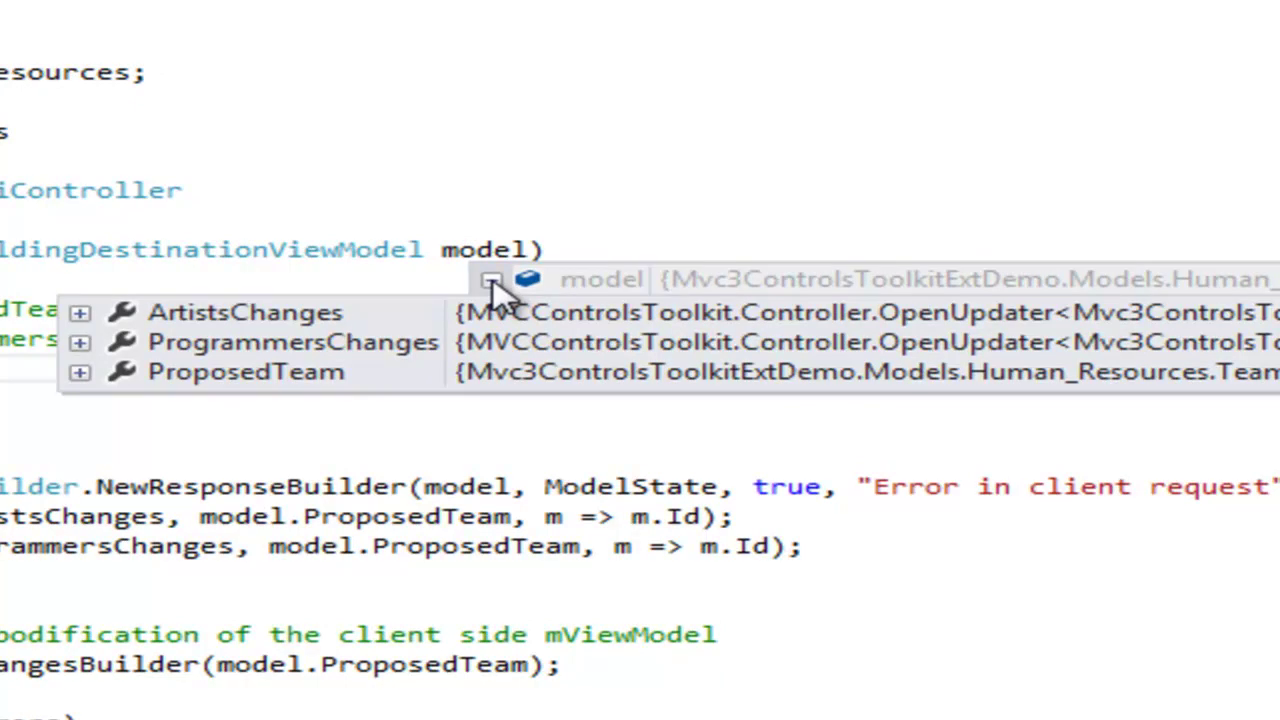
pyautogui.click(80, 372)
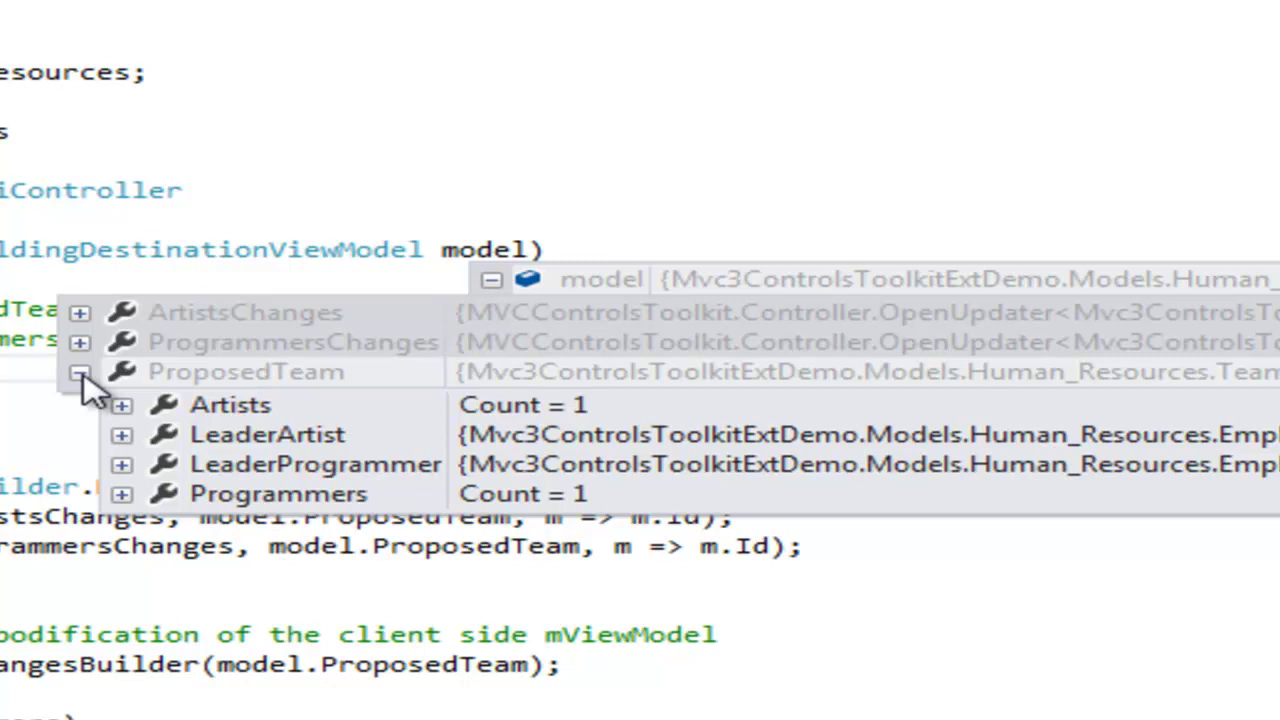
# Step: Inspect the properties of the first entry in the ProposedTeam's Artists collection
pyautogui.click(121, 405)
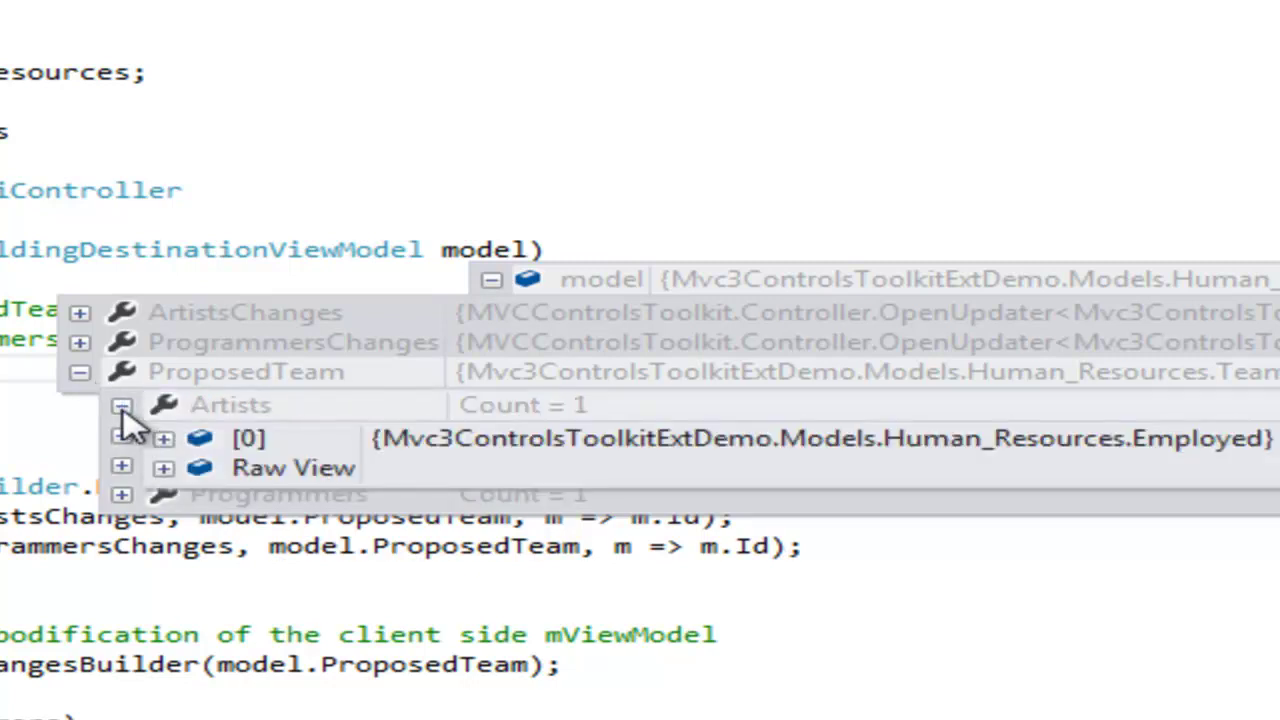
pyautogui.click(163, 438)
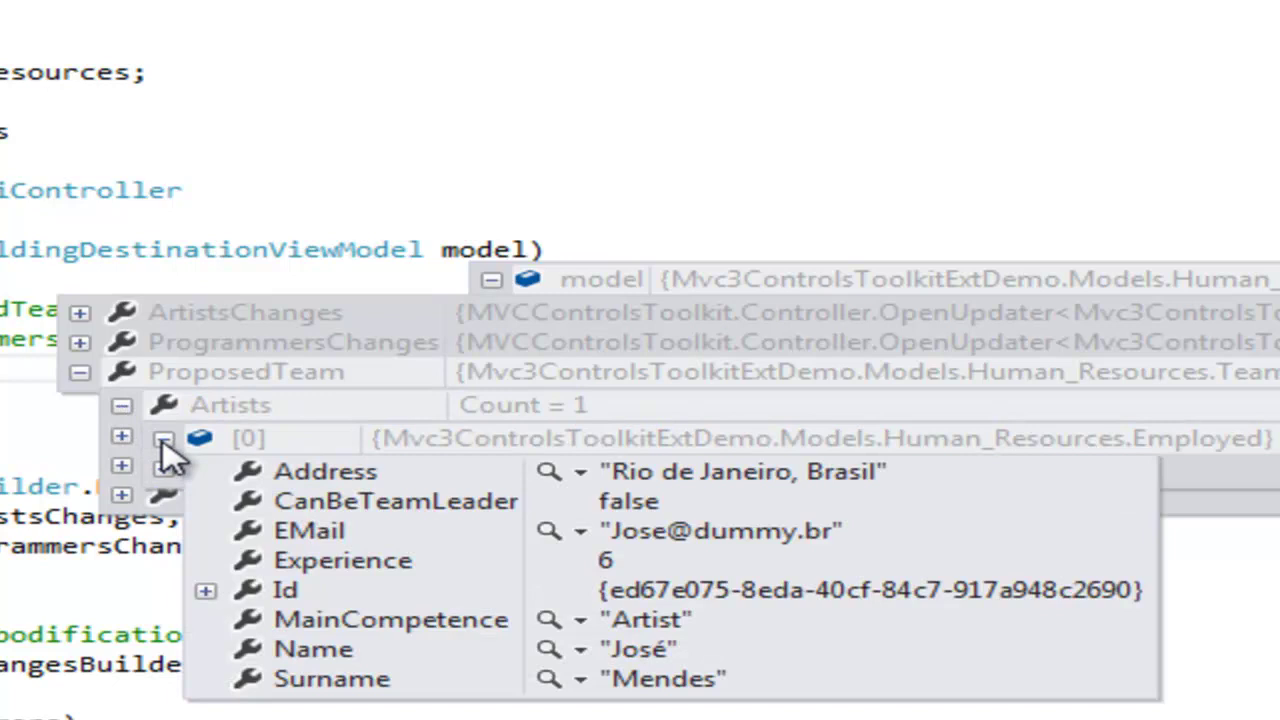
pyautogui.click(163, 438)
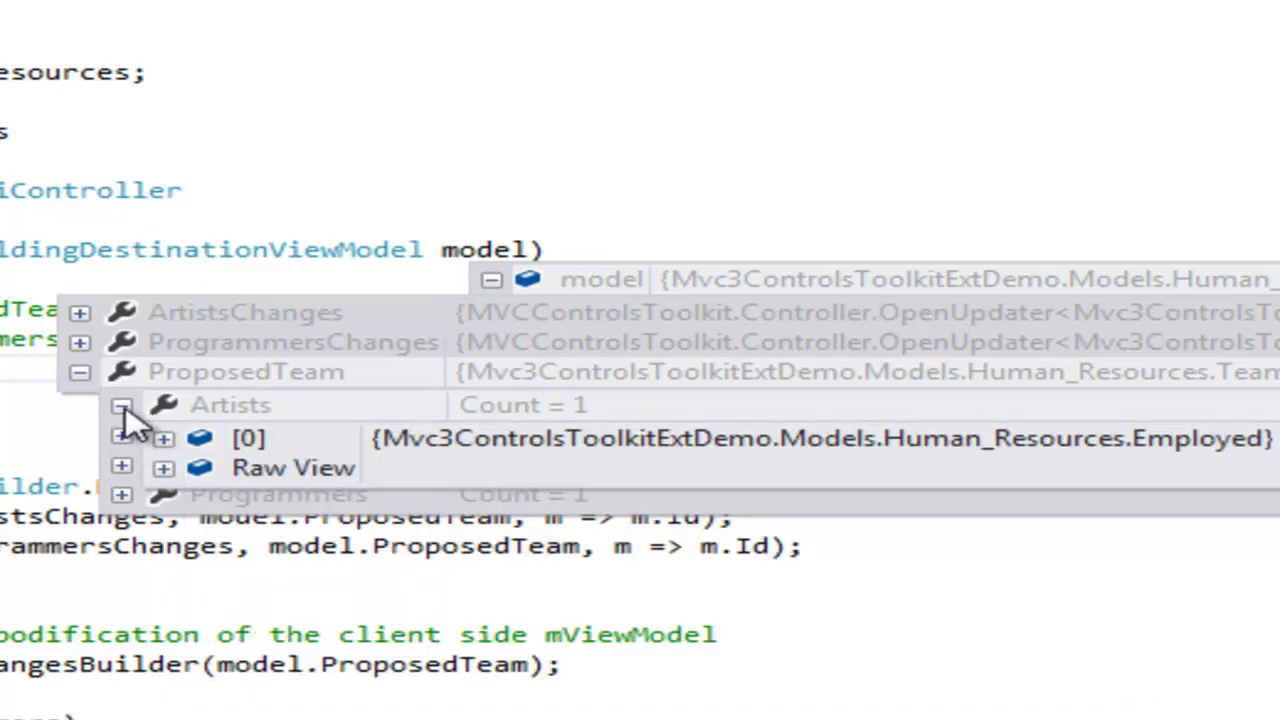
pyautogui.moveTo(170, 445)
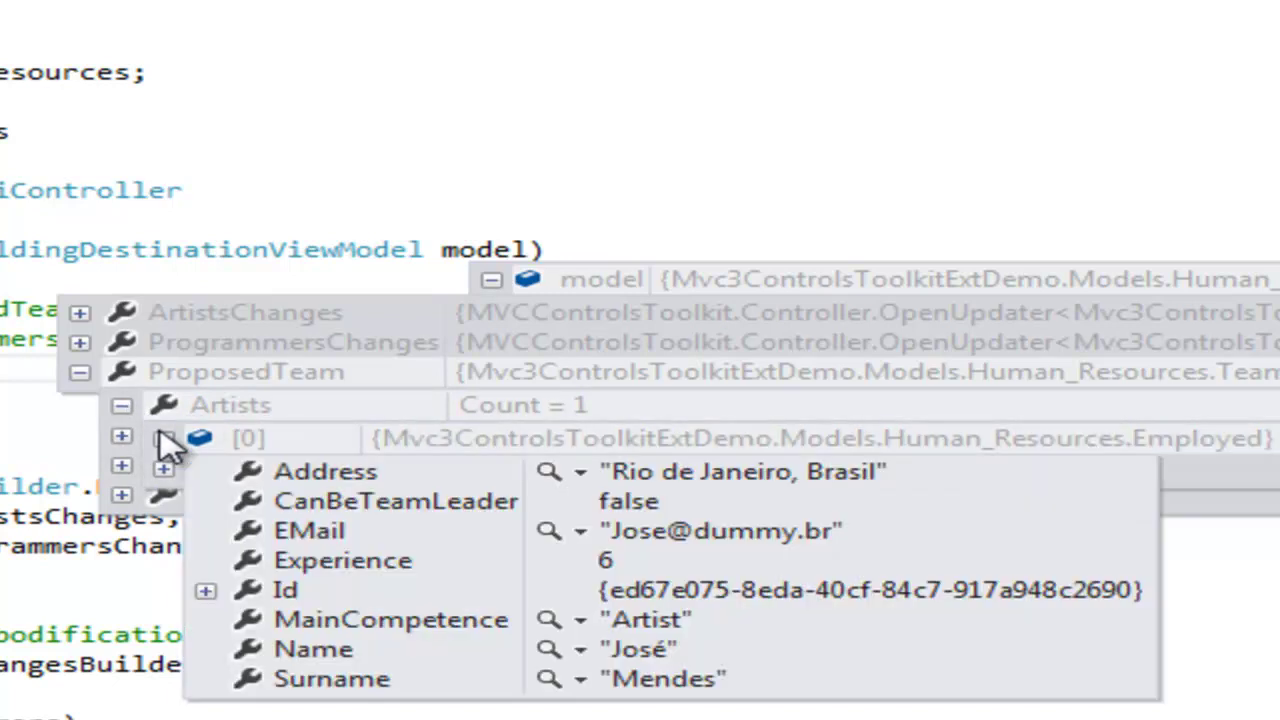
pyautogui.click(122, 406)
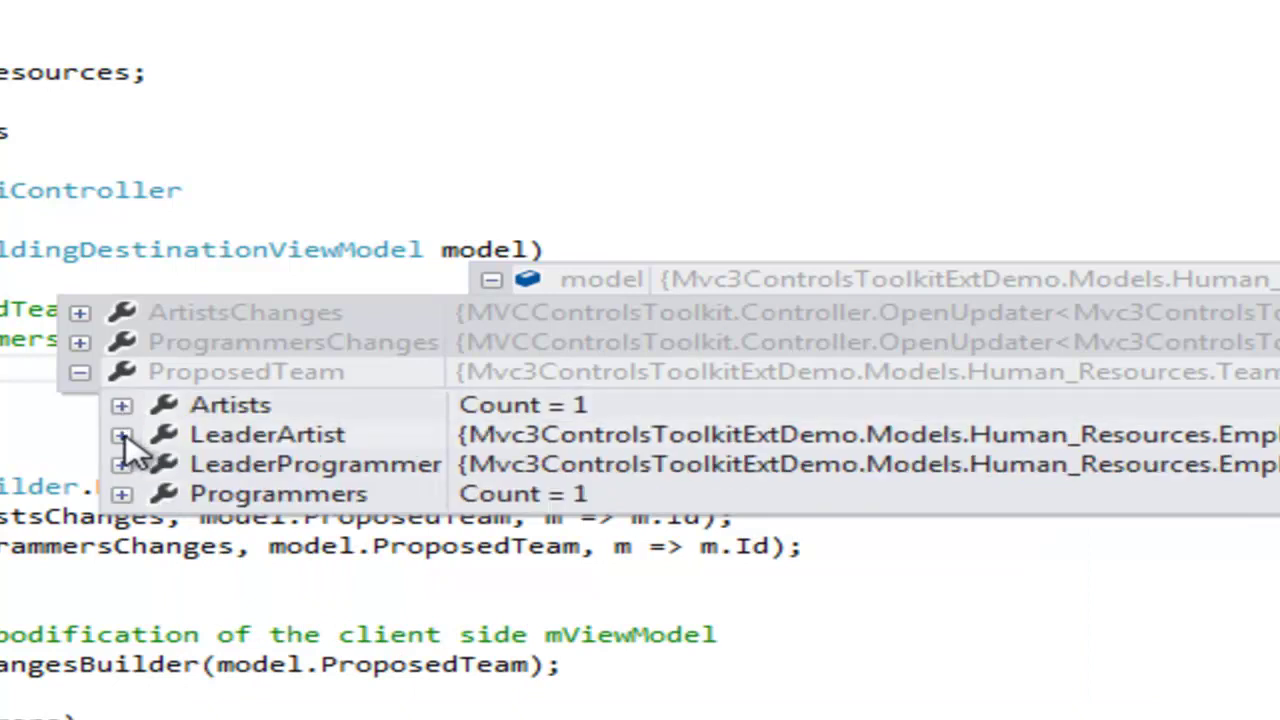
# Step: Examine the ProposedTeam's LeaderArtist and LeaderProgrammer properties and expand its Programmers collection
pyautogui.moveTo(123, 437)
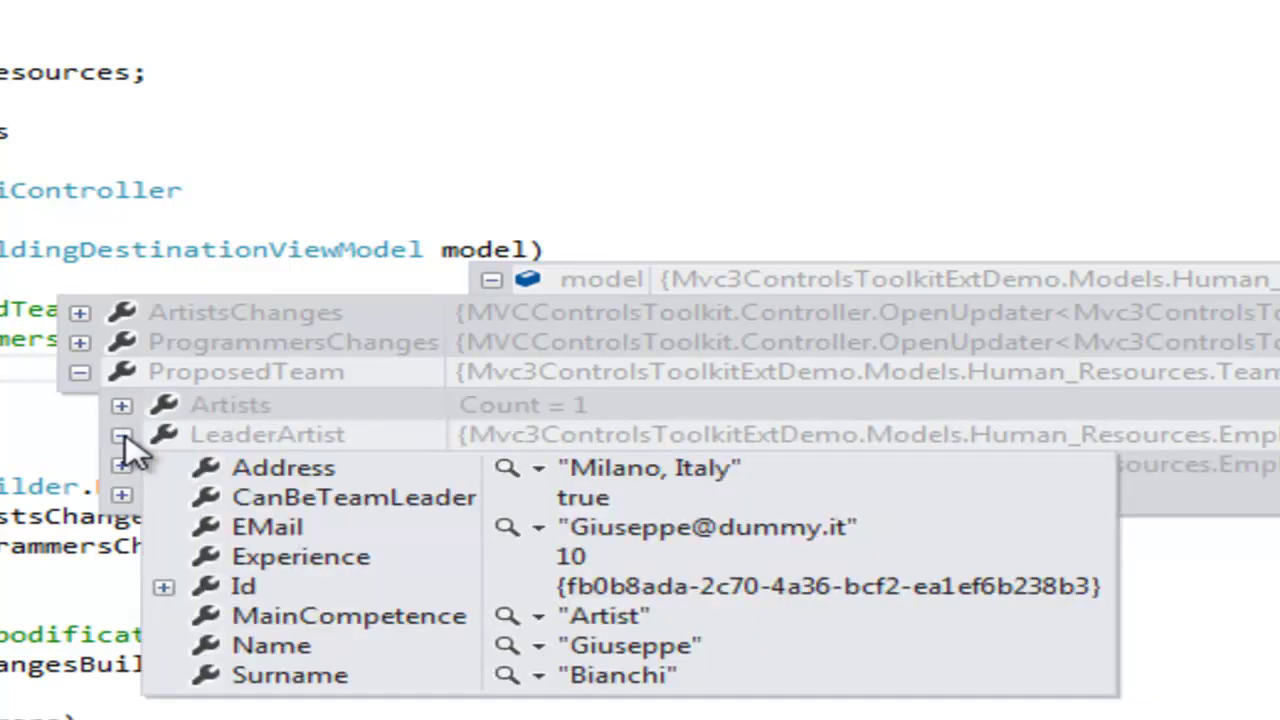
pyautogui.click(123, 438)
pyautogui.moveTo(122, 464)
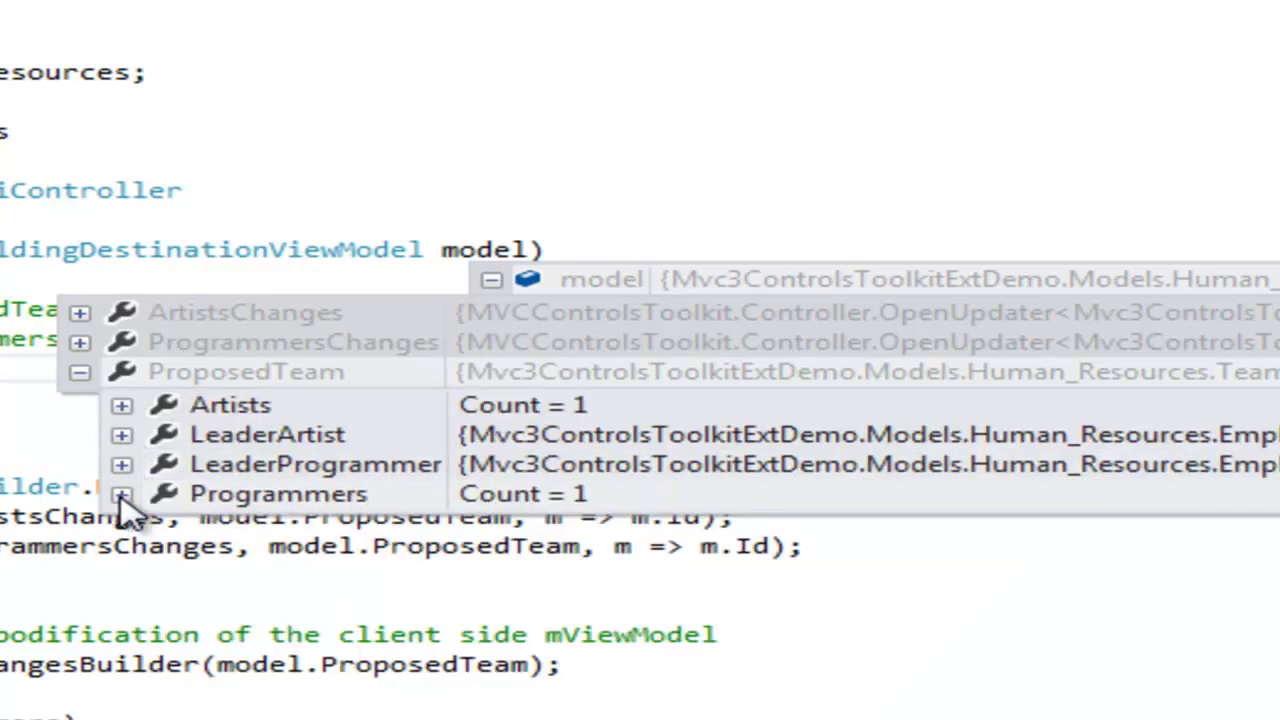
pyautogui.moveTo(124, 496)
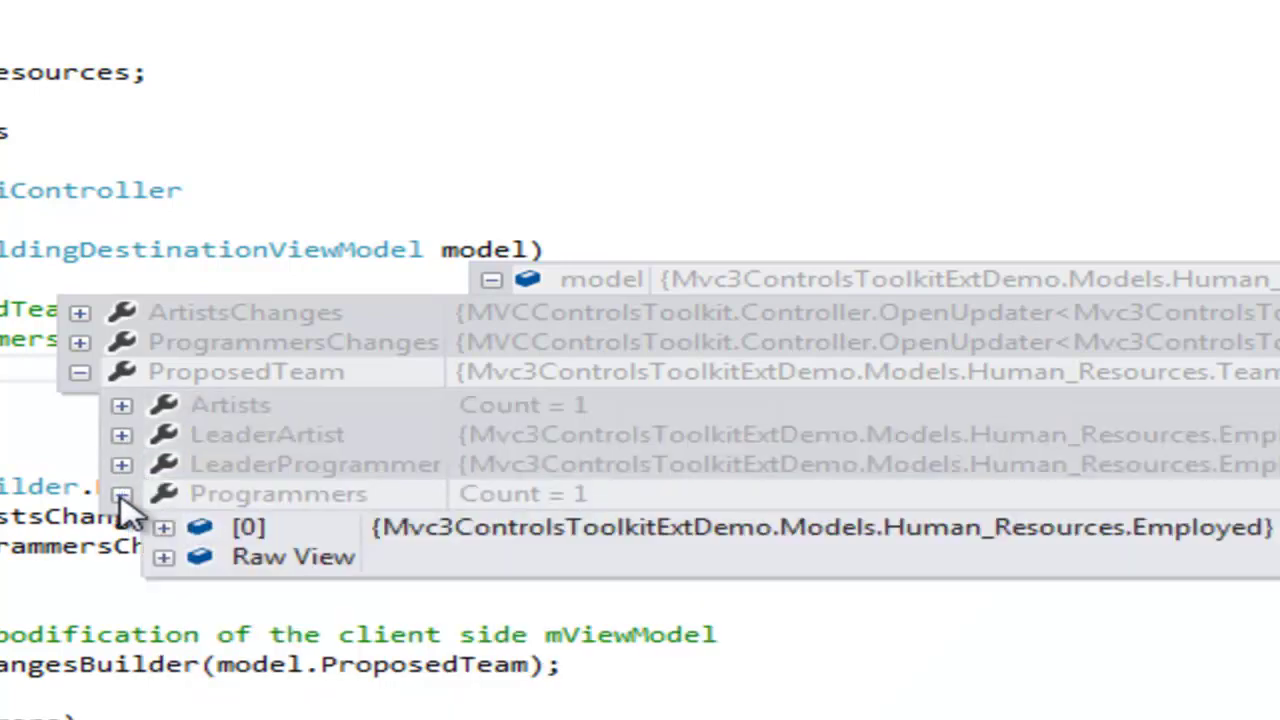